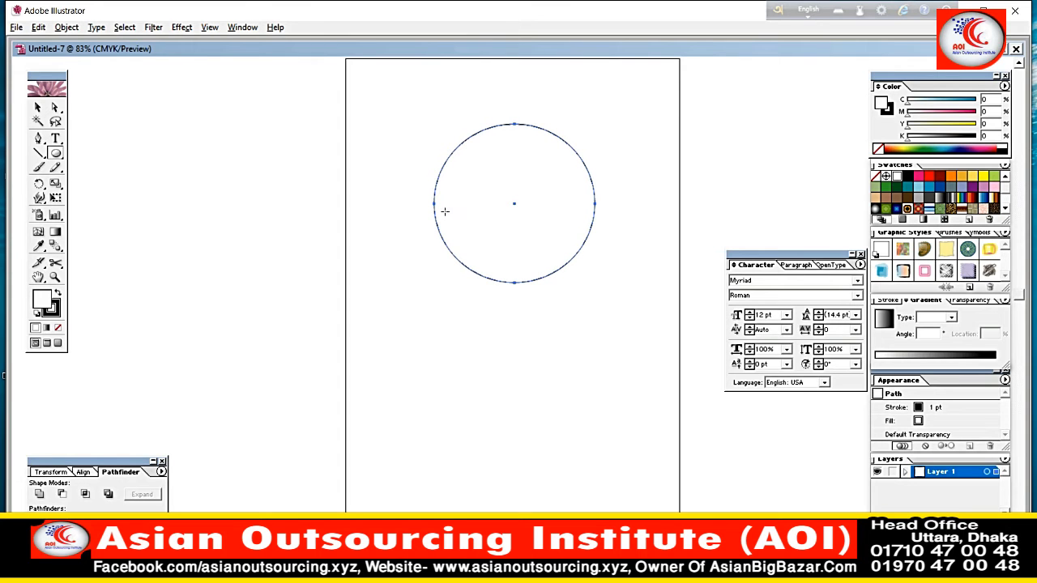
Duplicate the circle, shrink the copy in height and width, and overlap it on the right part of the original to outline a crescent
click(38, 107)
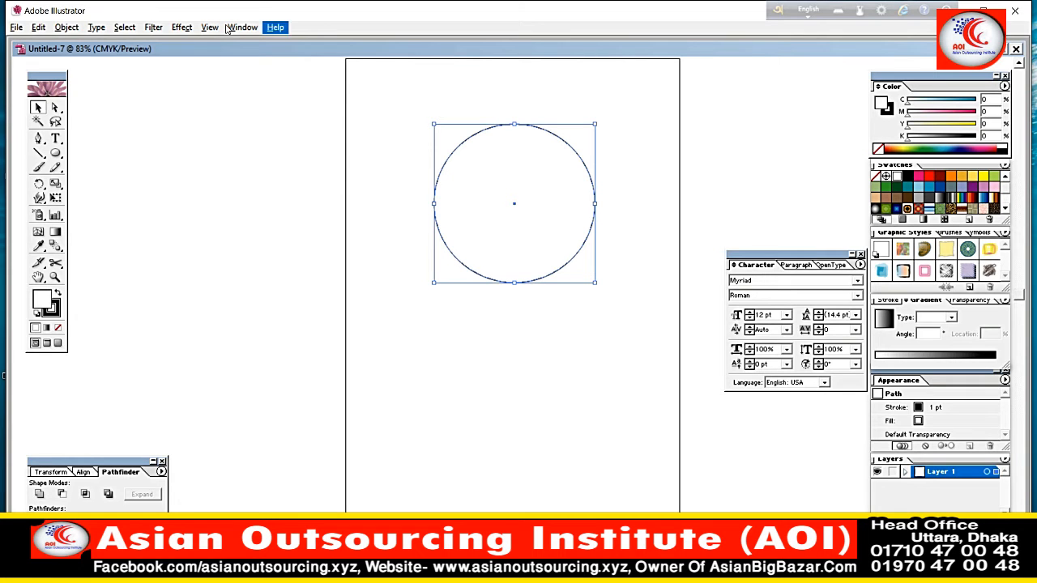
drag(437, 145, 271, 247)
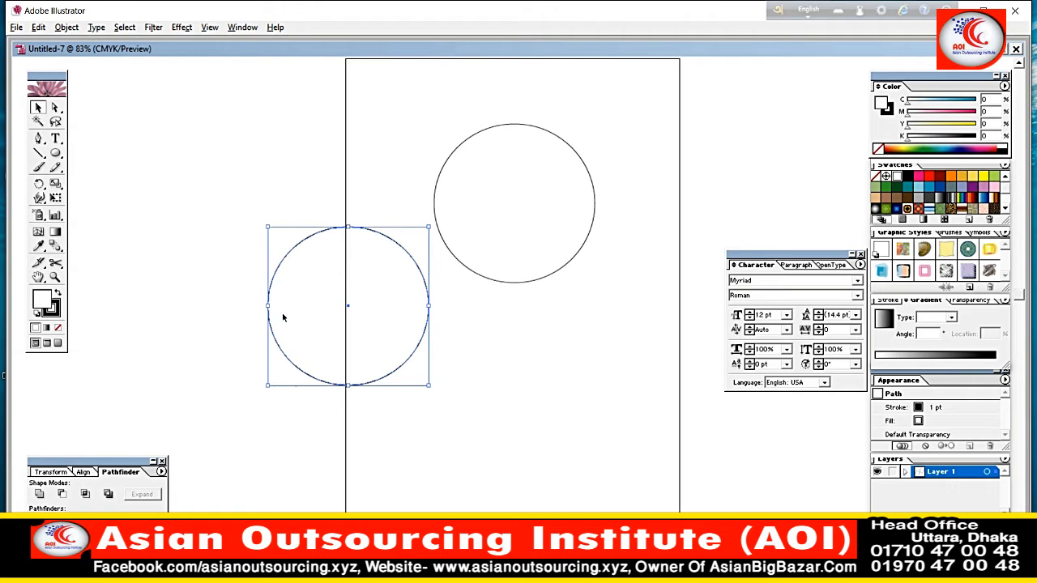
drag(277, 310, 278, 292)
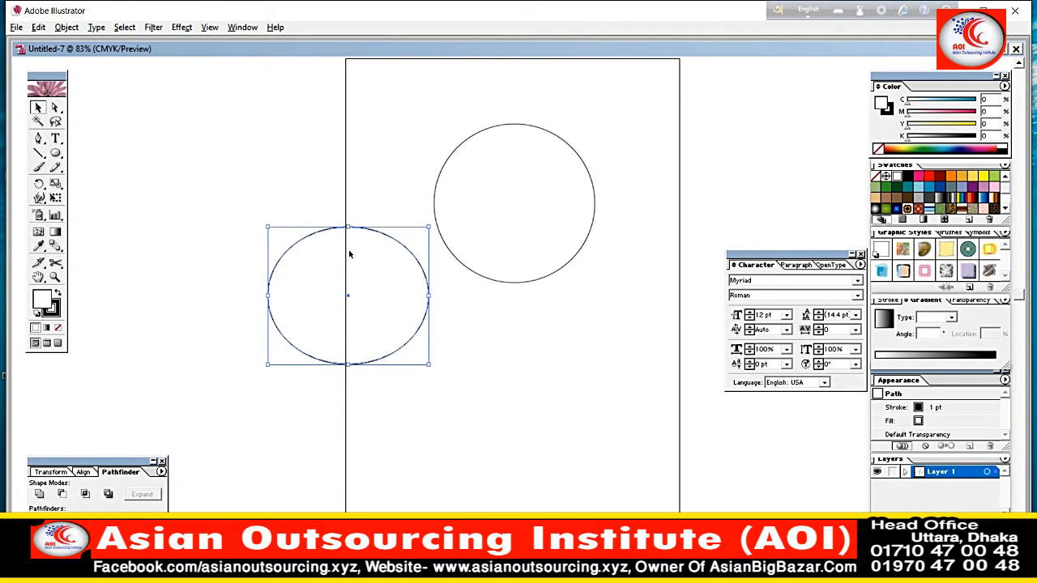
drag(428, 294, 400, 295)
drag(334, 294, 424, 167)
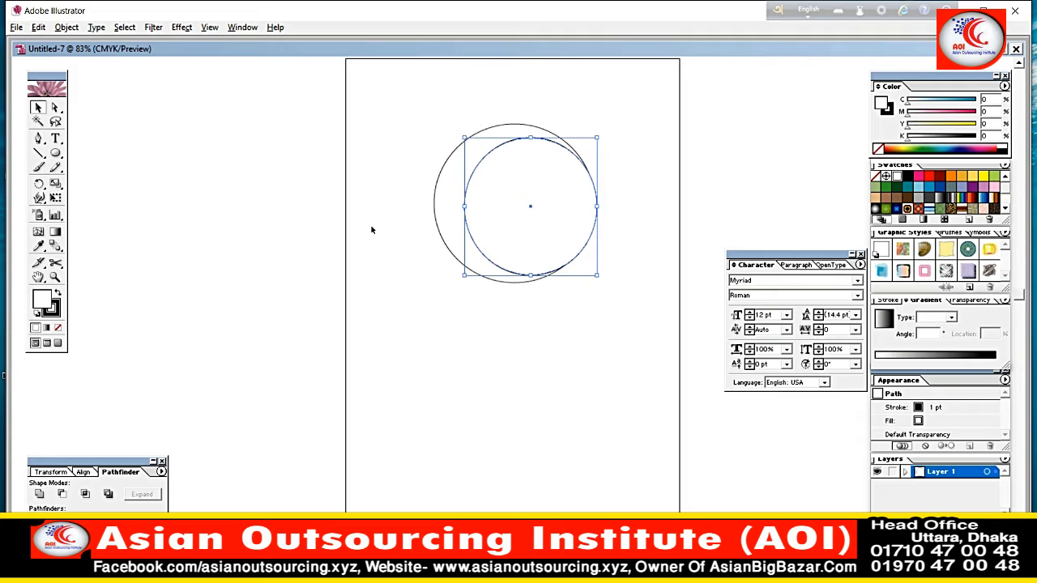
Select both overlapping circles and apply the Pathfinder Divide operation to them
click(55, 108)
drag(410, 114, 438, 227)
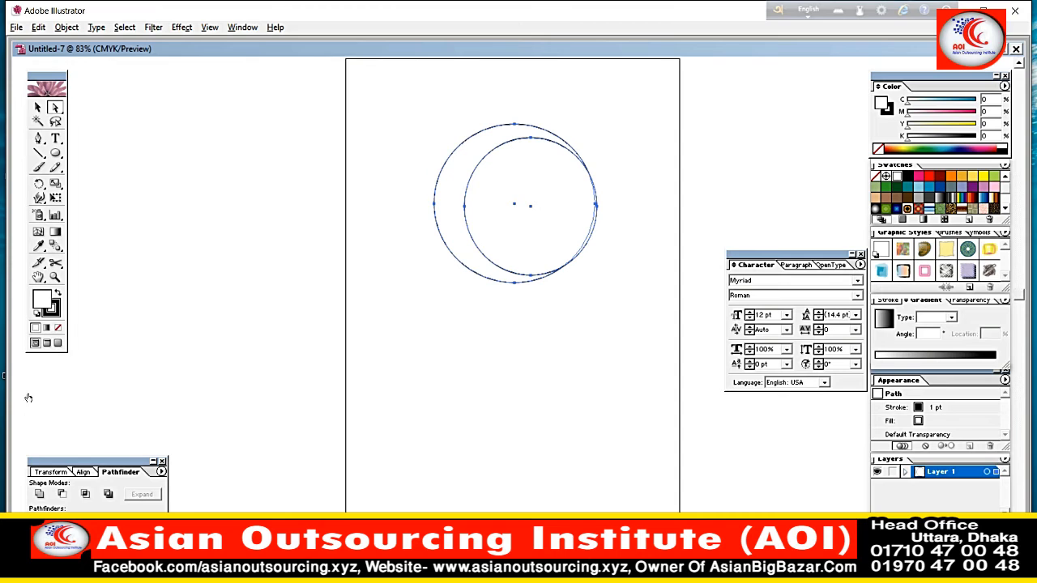
click(242, 27)
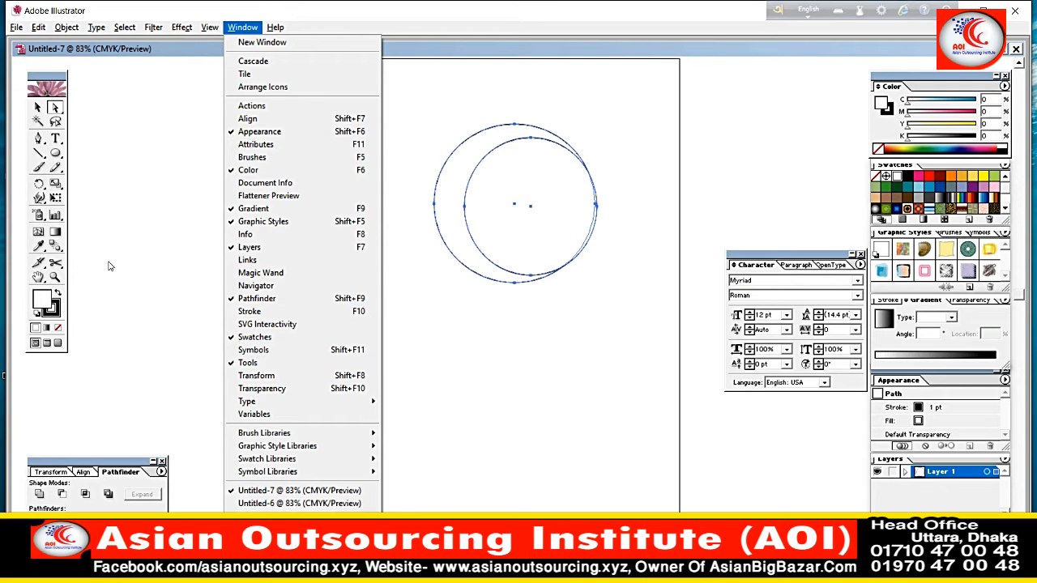
click(27, 409)
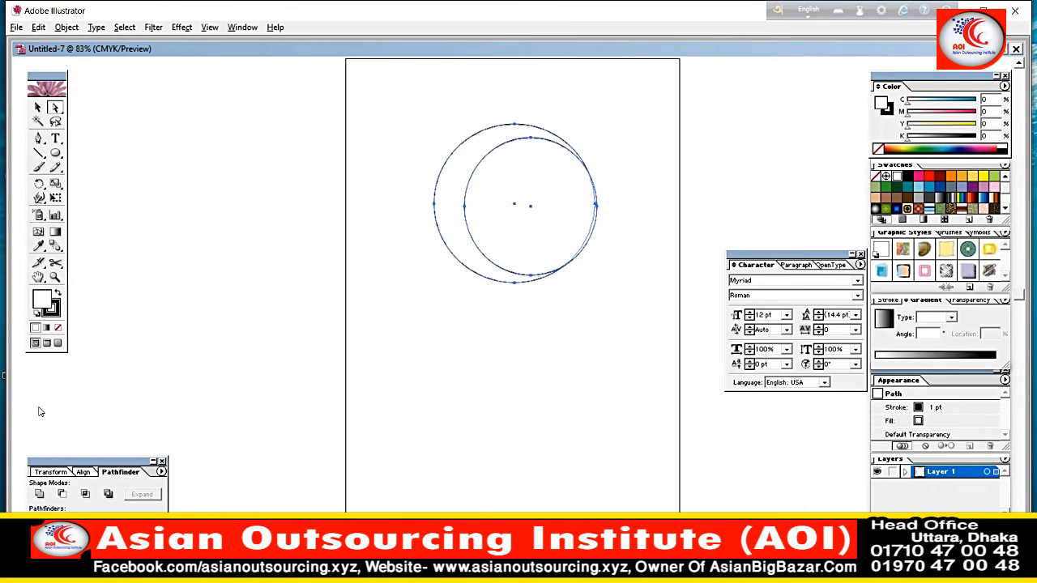
right_click(410, 225)
click(385, 265)
click(343, 181)
drag(411, 119, 486, 186)
key(ctrl+g)
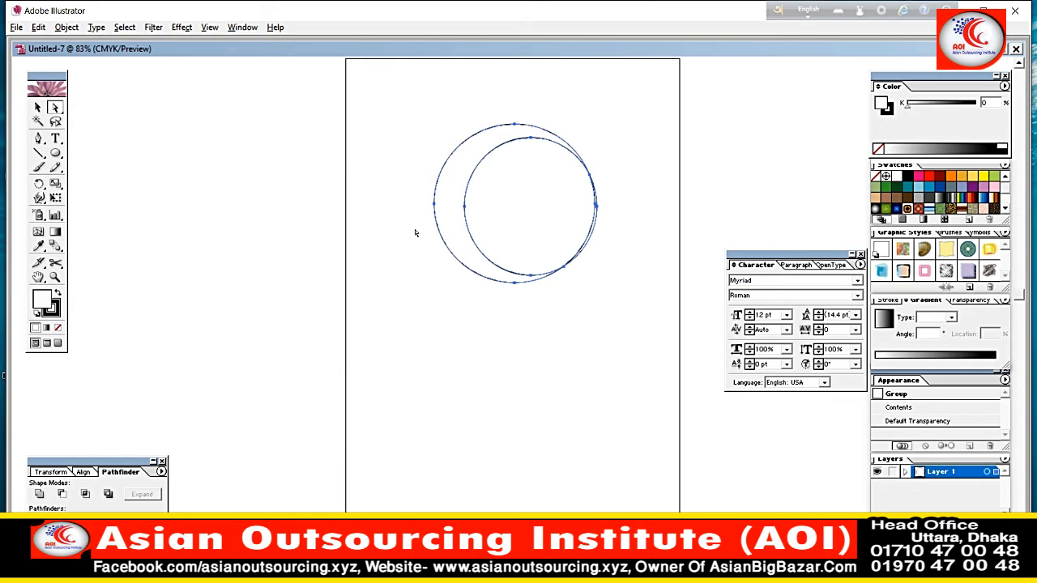
Ungroup the divided pieces and move the inner circle piece out to the lower right of the page
right_click(518, 277)
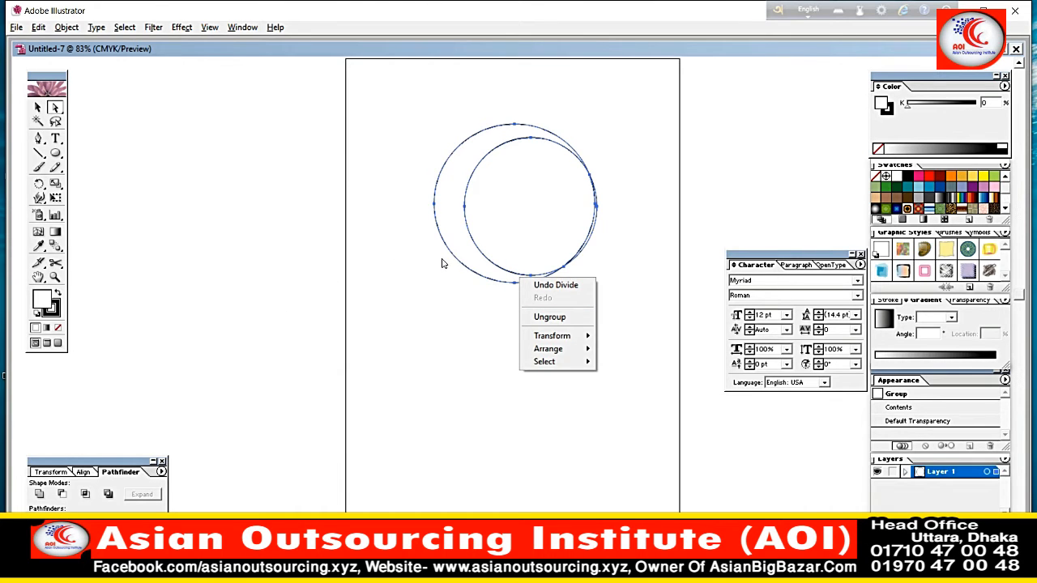
click(551, 316)
click(526, 337)
click(551, 185)
drag(539, 192, 598, 425)
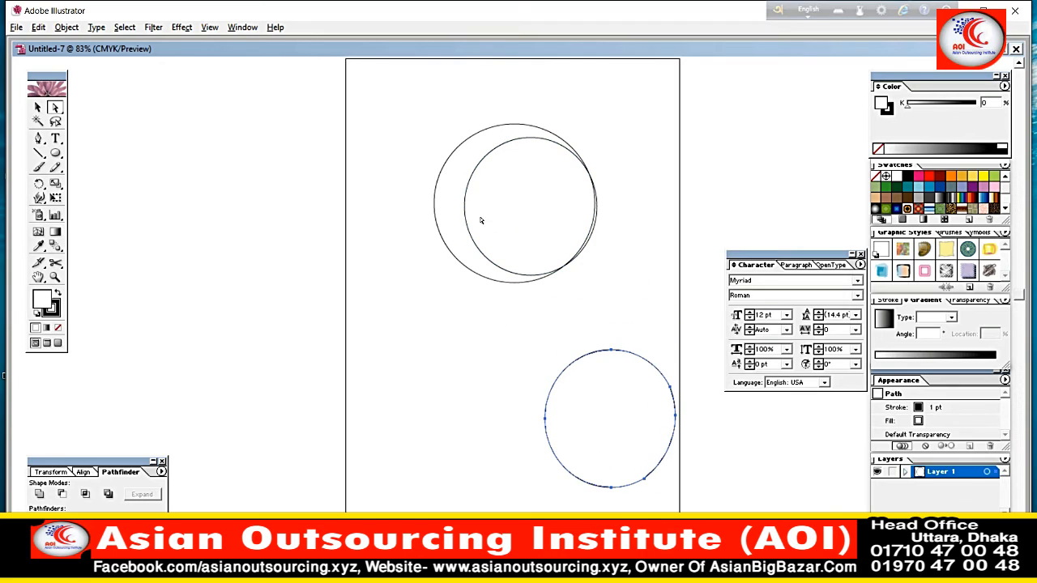
Delete the detached inner circle and the thin sliver closing the right side, leaving only the crescent
drag(555, 206, 589, 260)
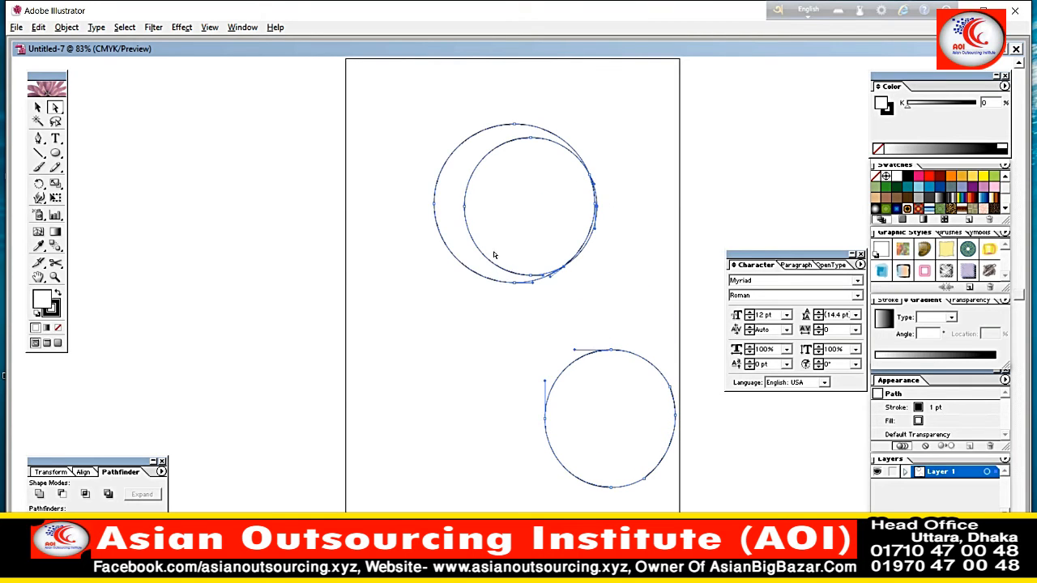
click(420, 169)
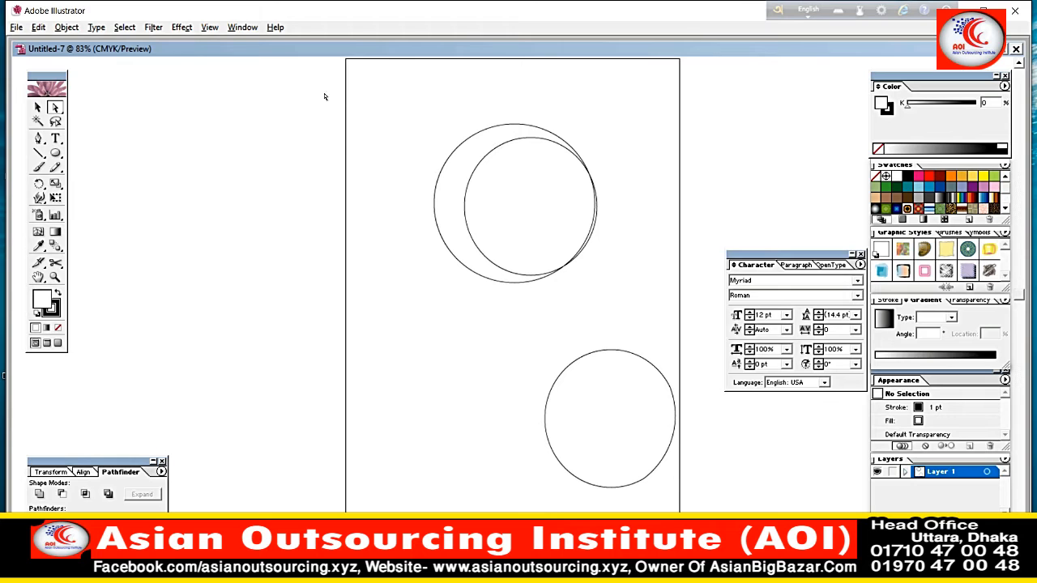
click(37, 107)
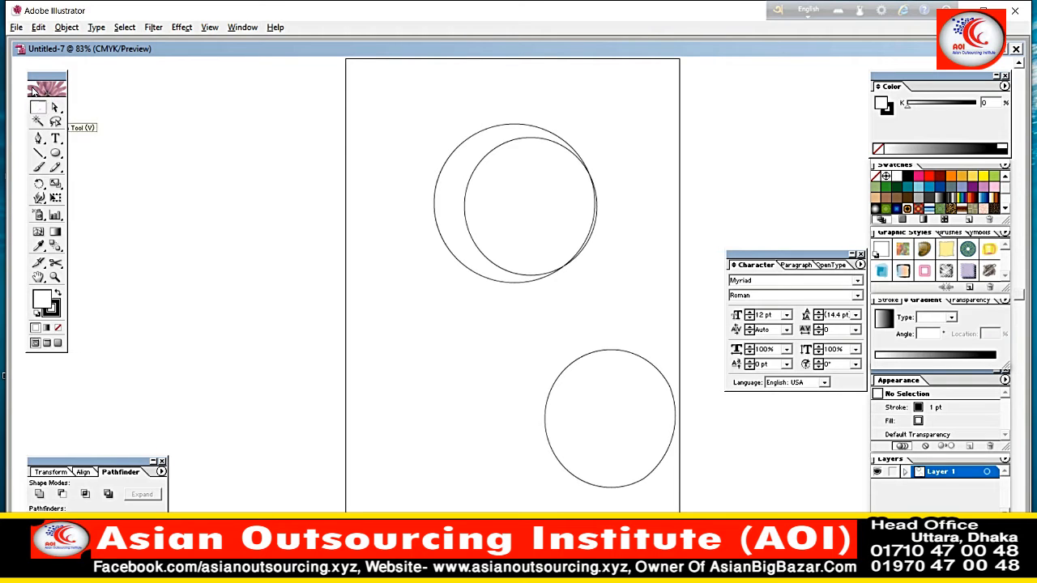
click(625, 381)
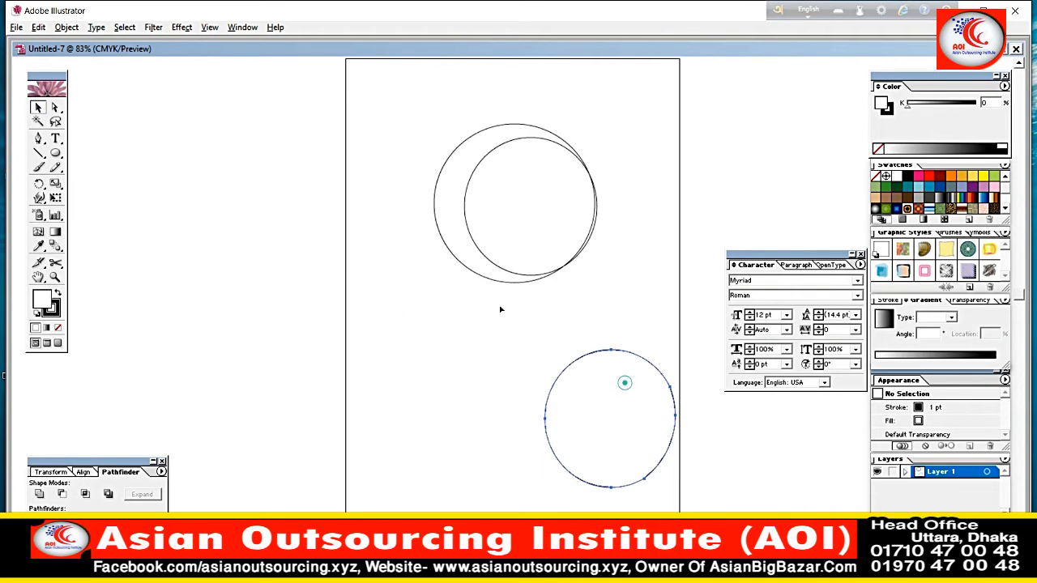
key(Delete)
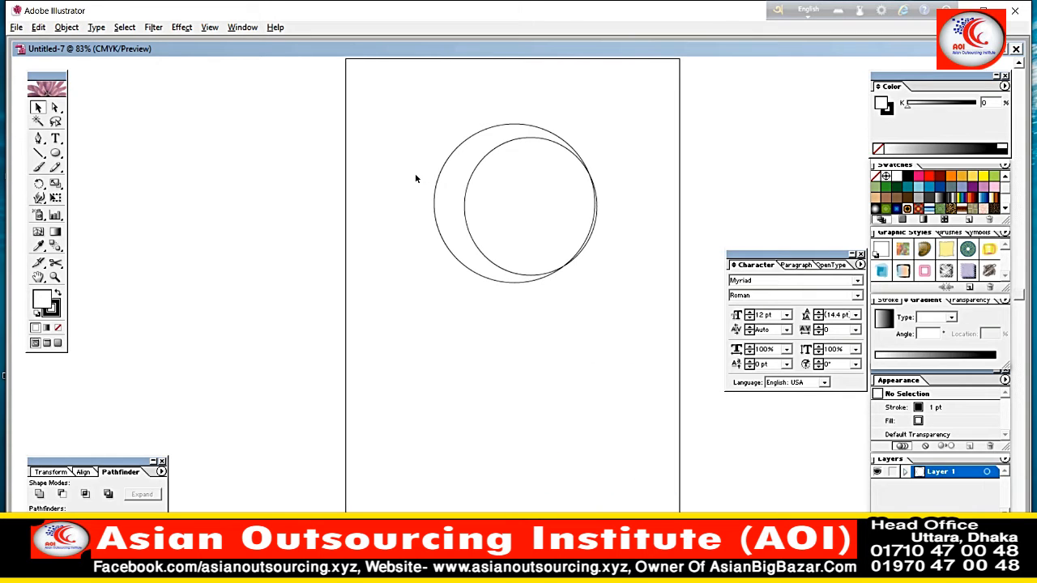
click(593, 220)
drag(595, 218, 576, 370)
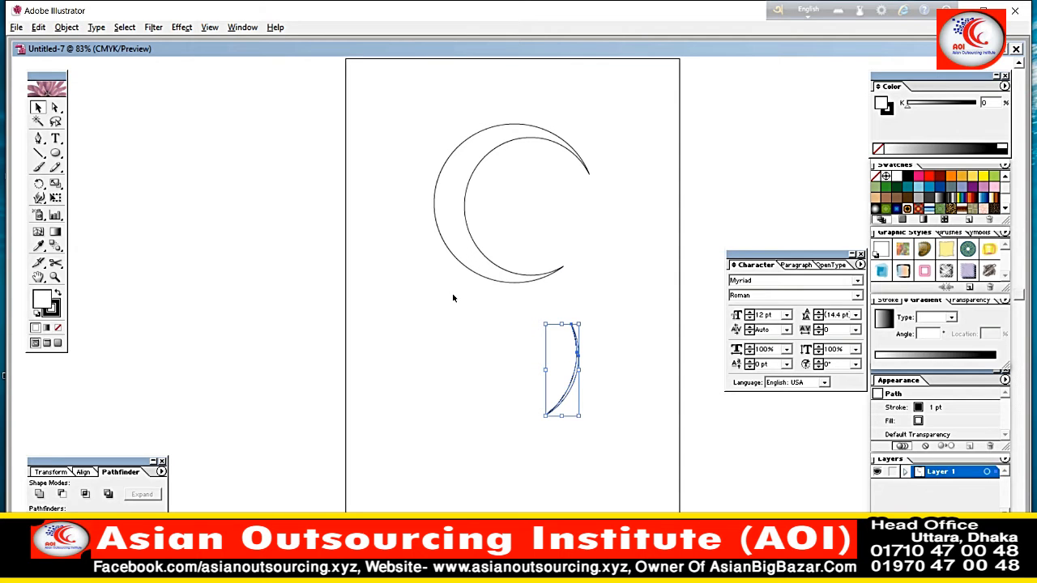
key(Delete)
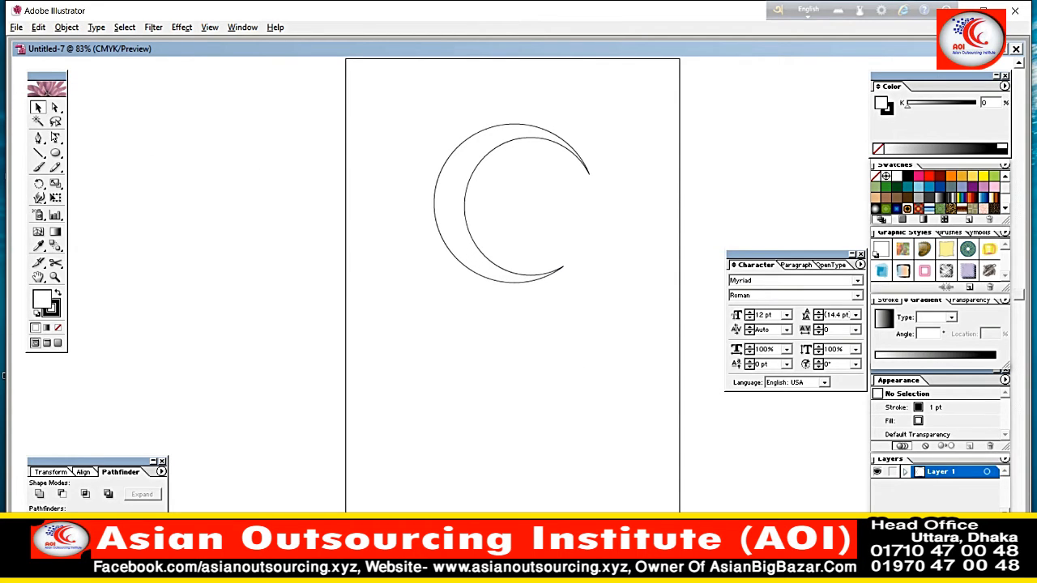
Draw a tilted five-pointed star in the empty area left of the page
drag(55, 153, 136, 154)
drag(248, 219, 205, 196)
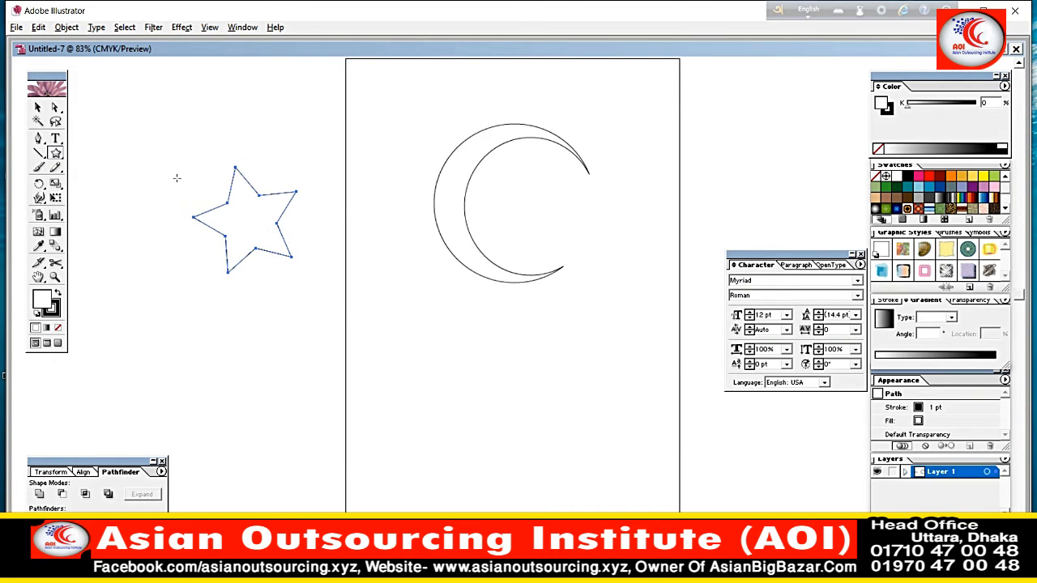
click(37, 107)
click(111, 229)
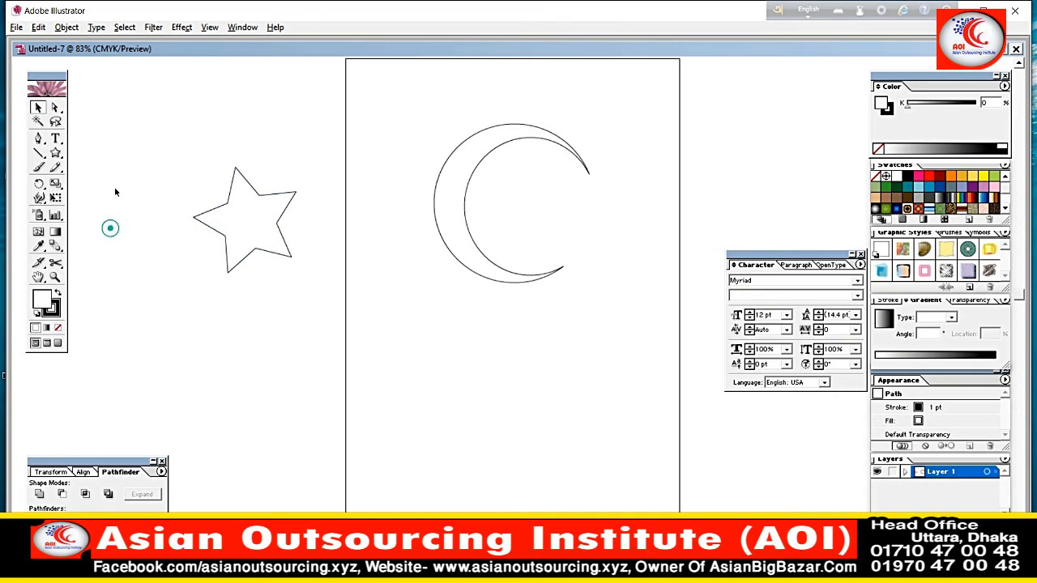
Move the star inside the crescent's opening and scale it down to fit there
drag(215, 224, 450, 184)
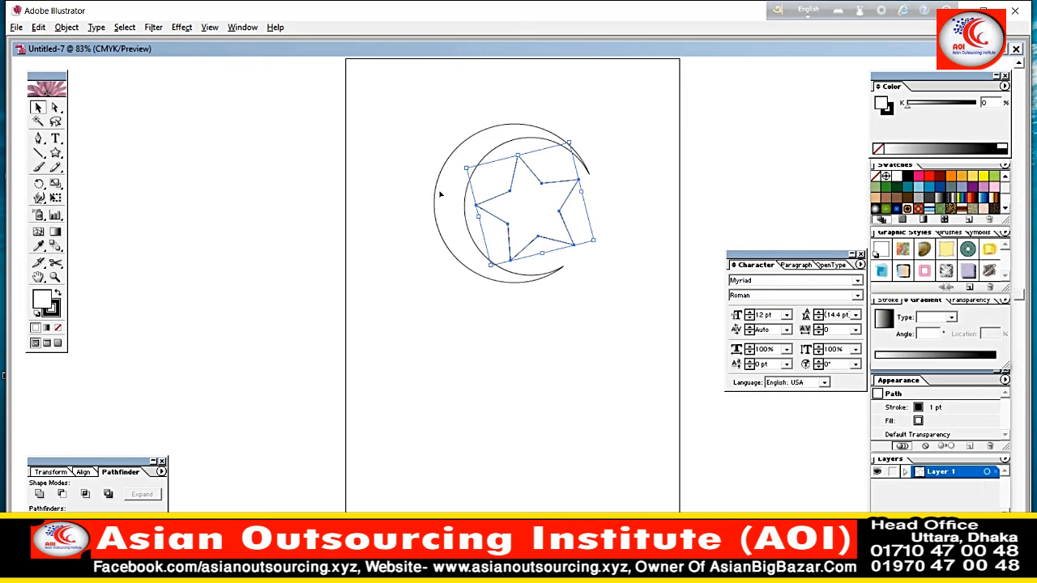
drag(542, 253, 538, 237)
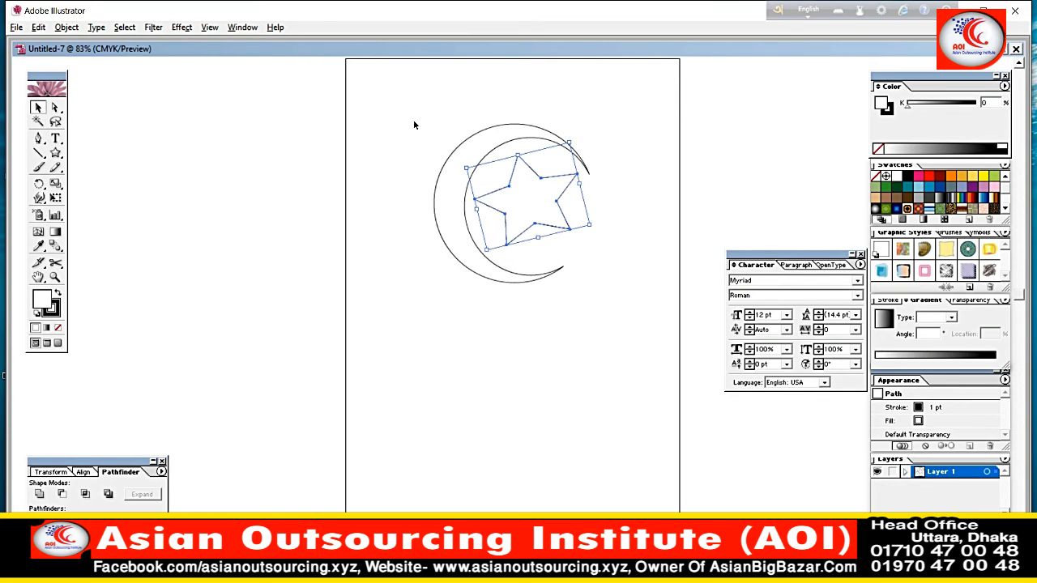
drag(518, 154, 438, 180)
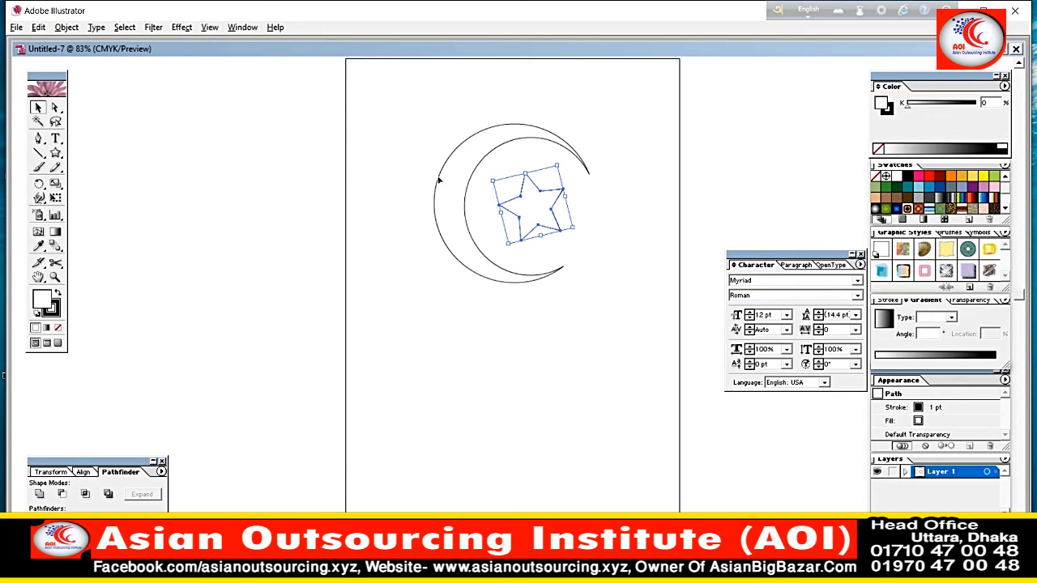
click(279, 166)
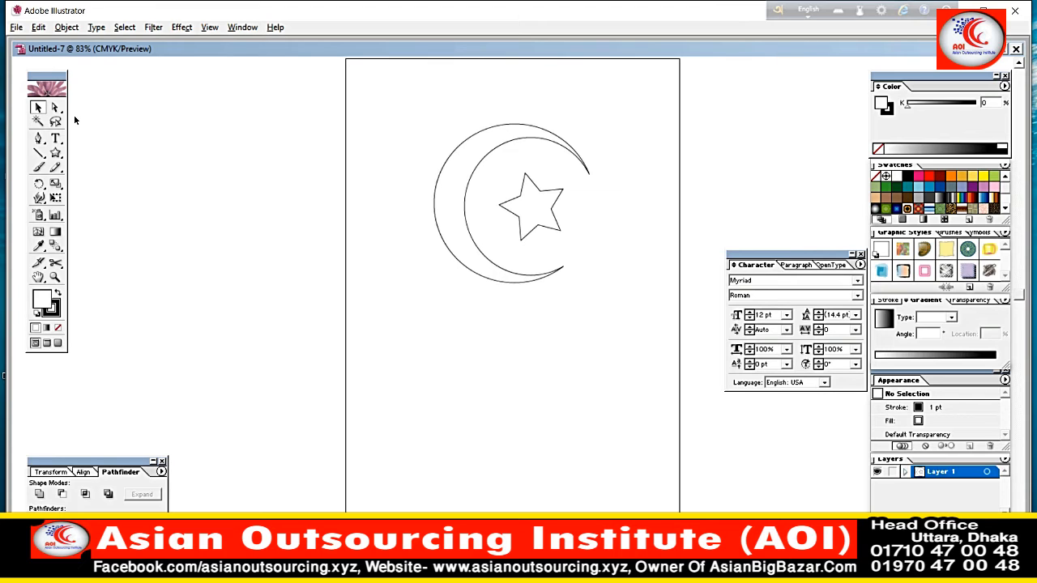
Draw a rounded rectangle left of the crescent and fill it with dark green (C 90, M 30, Y 90, K 17)
click(55, 154)
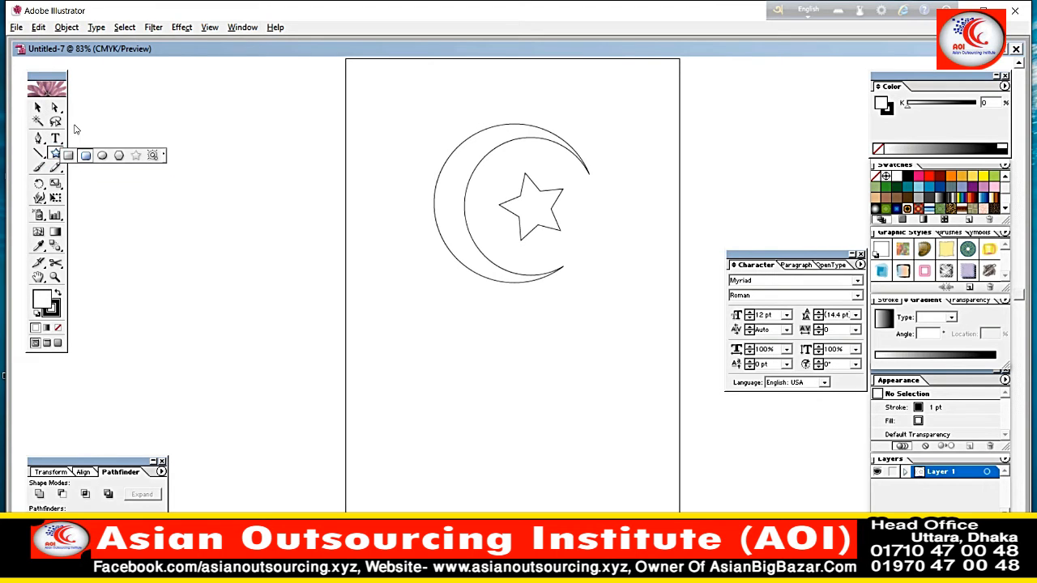
click(85, 155)
drag(183, 124, 351, 163)
drag(289, 139, 339, 235)
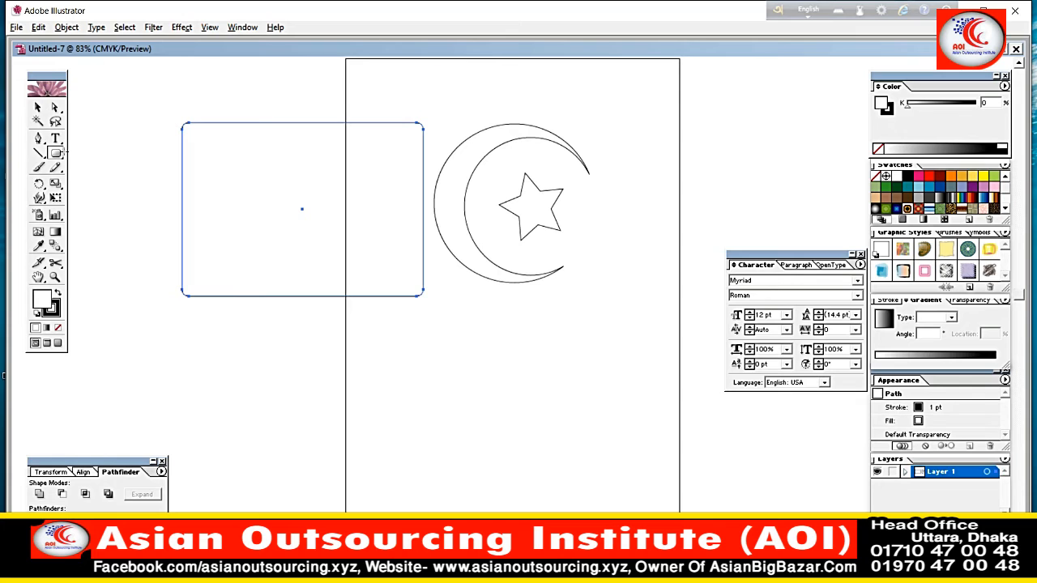
click(37, 107)
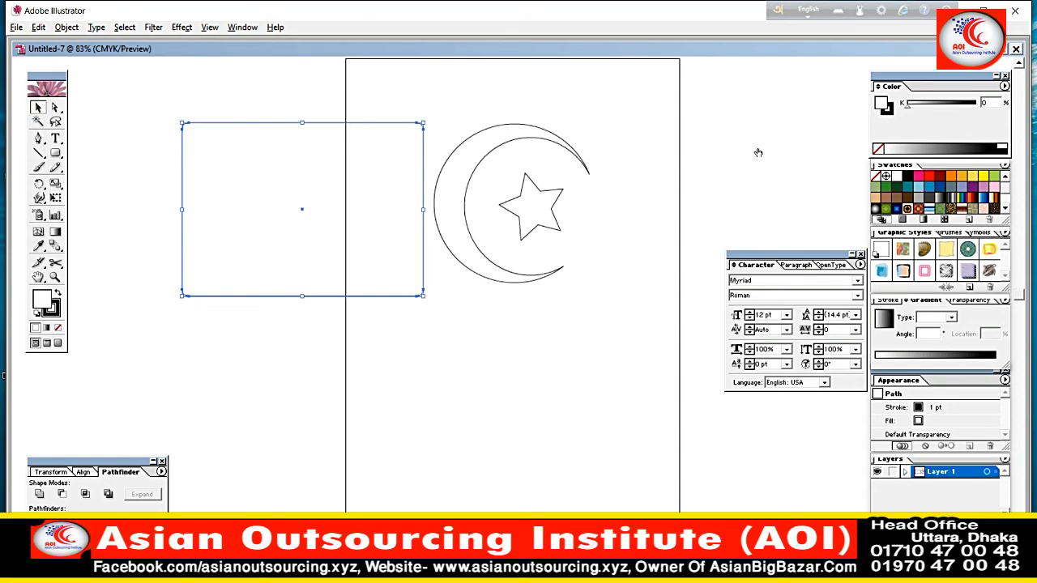
click(896, 187)
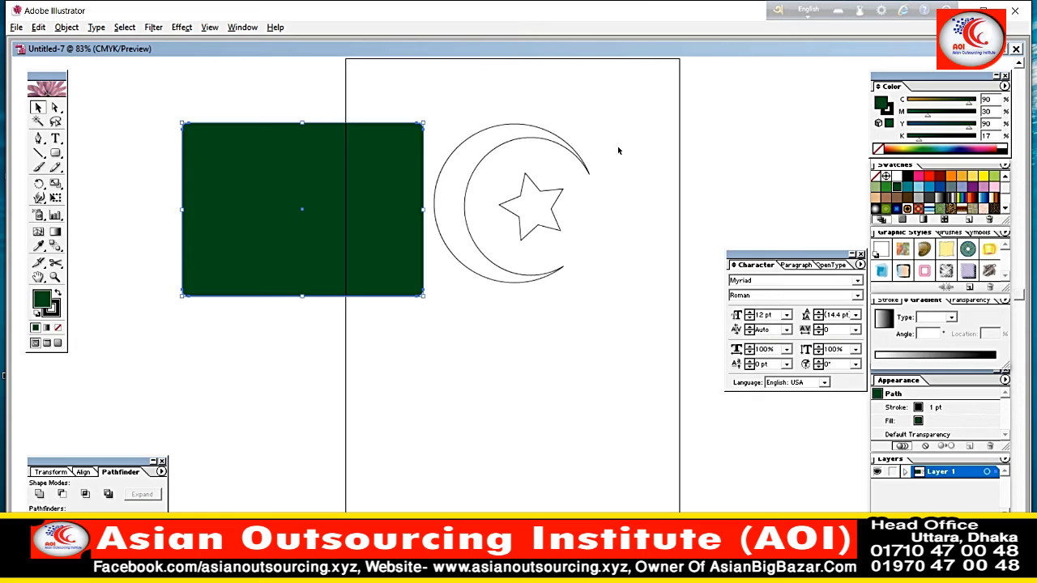
click(147, 301)
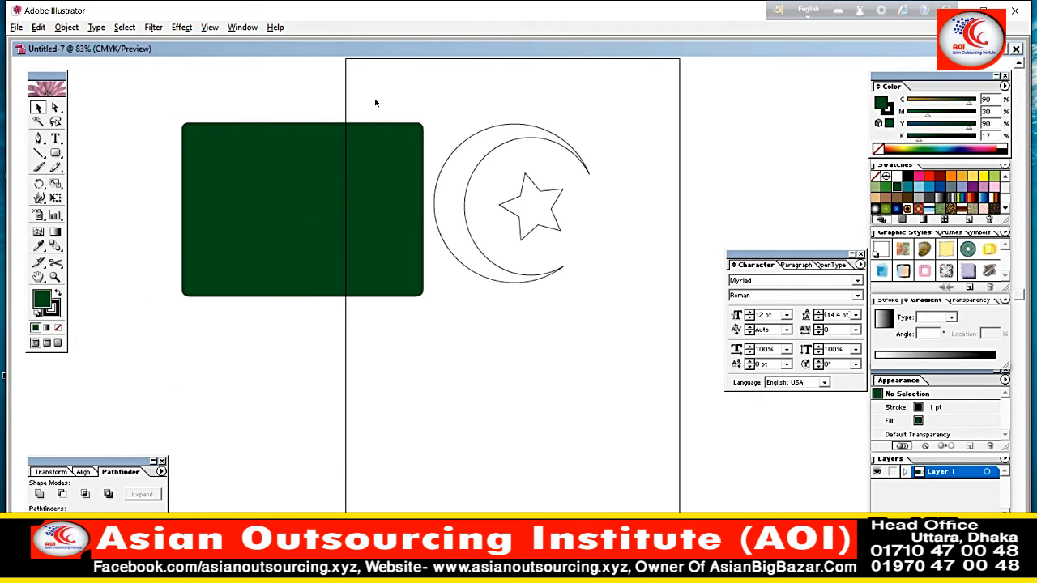
Fill the crescent with yellow (Y 100) and move it onto the green rectangle
click(483, 158)
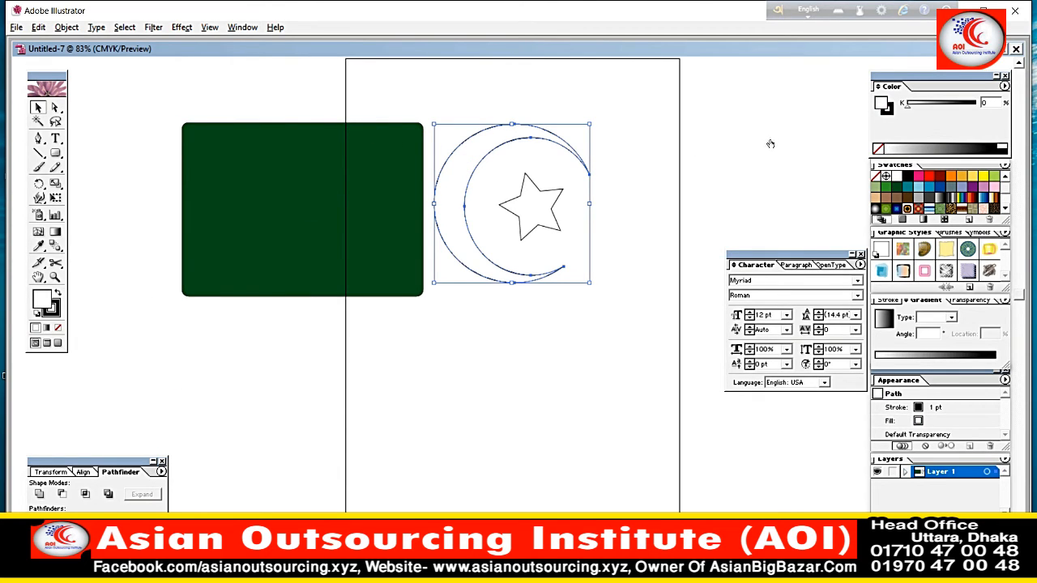
click(984, 176)
drag(454, 177, 406, 185)
drag(303, 152, 172, 144)
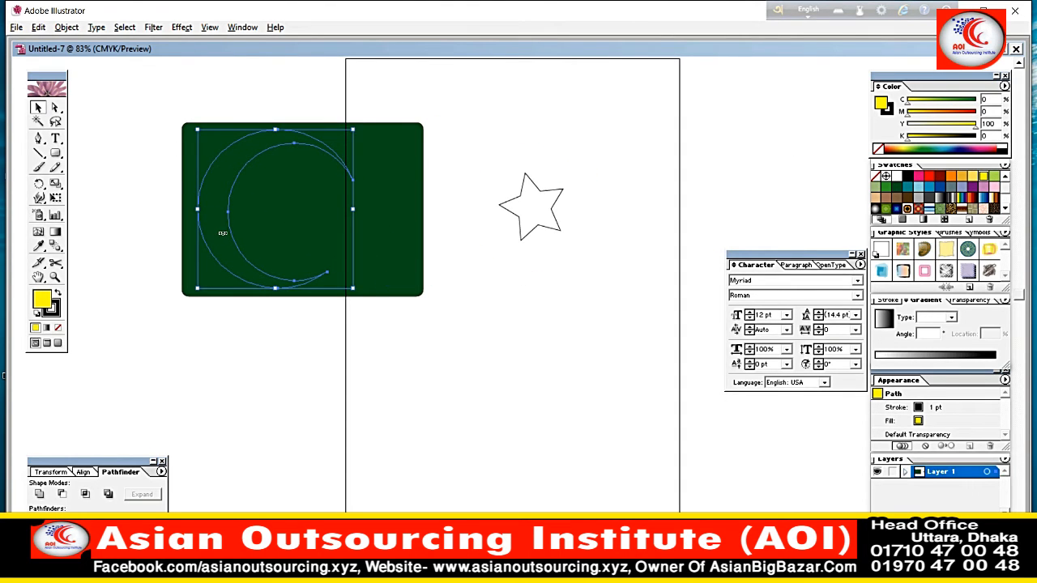
Shrink the crescent's height and width, moving the green rectangle clear below it
drag(221, 232, 220, 151)
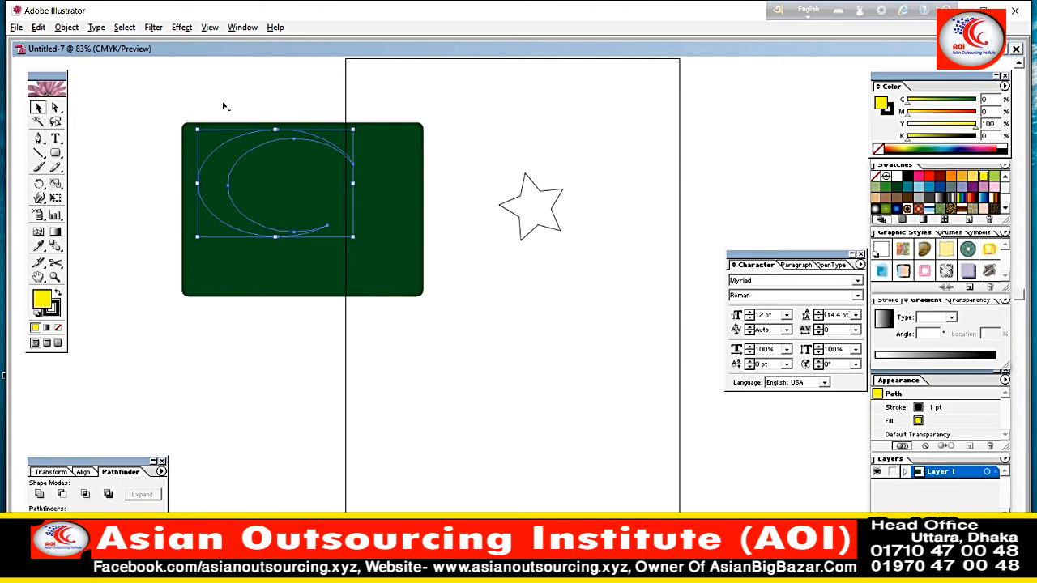
drag(220, 101, 217, 111)
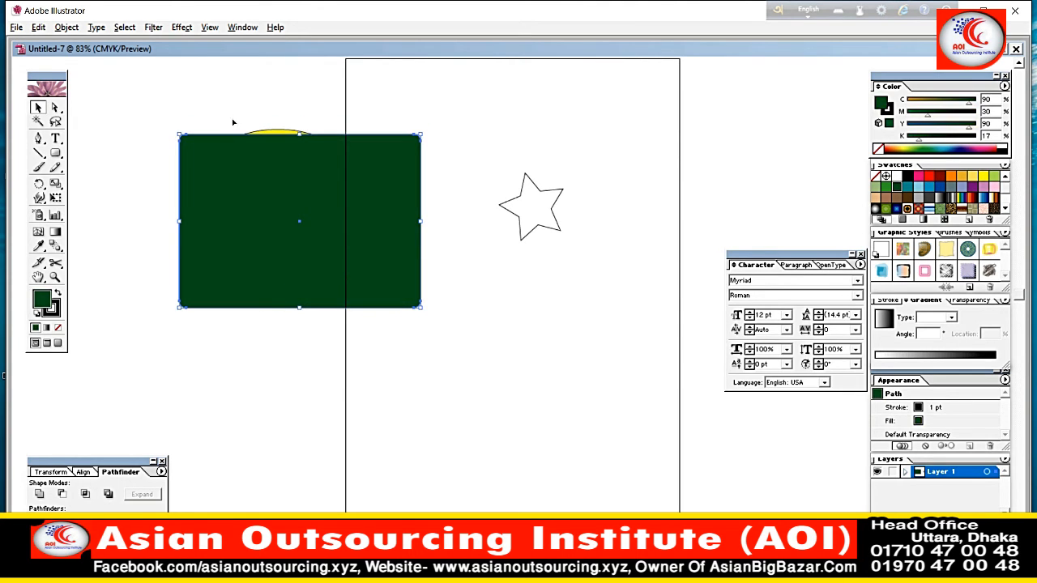
drag(231, 172, 328, 315)
drag(212, 110, 266, 134)
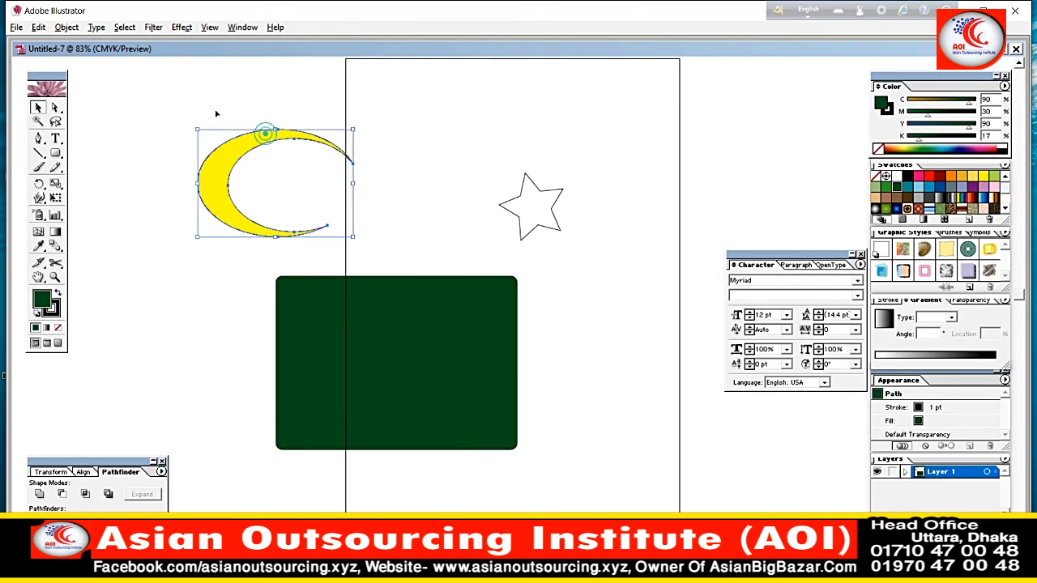
drag(352, 182, 288, 181)
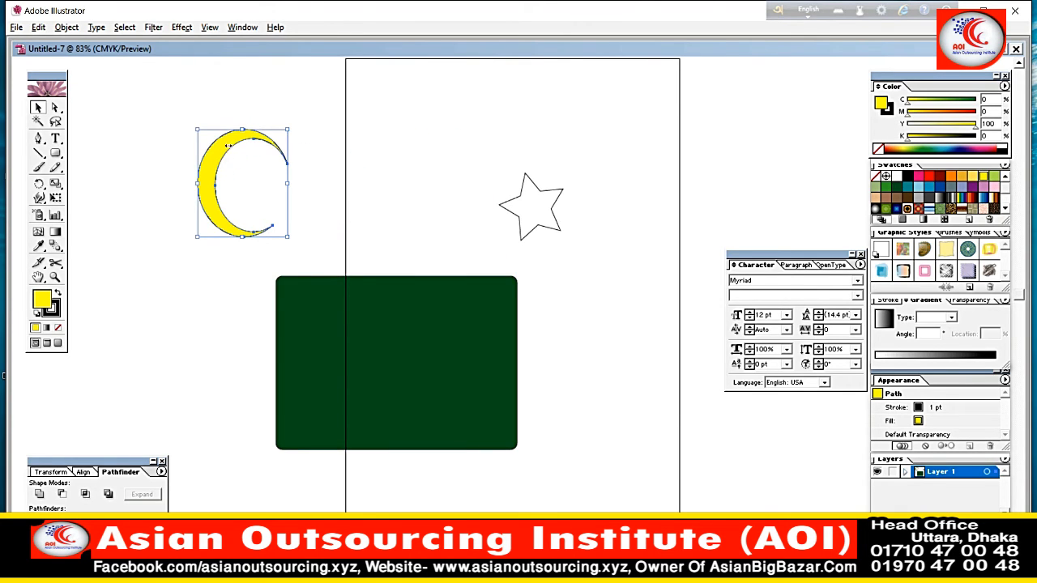
drag(243, 236, 242, 227)
Move the star into the yellow crescent, scale it down, and nudge it upward into place
drag(533, 204, 268, 180)
drag(215, 145, 236, 164)
drag(302, 200, 274, 200)
mouse_move(205, 166)
mouse_down()
mouse_move(194, 120)
mouse_move(206, 161)
mouse_up()
key(Up)
key(Up)
key(Up)
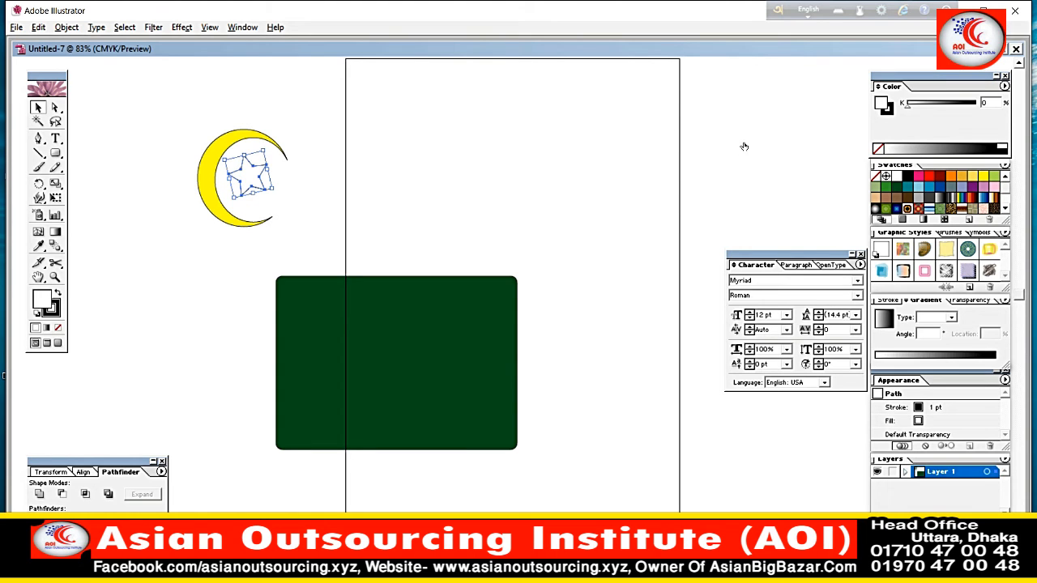
Fill the star with red (M 100, Y 100) and place a copy of the crescent and star in the green rectangle's upper-left area
click(929, 176)
click(380, 200)
drag(169, 128, 311, 240)
drag(252, 196, 252, 187)
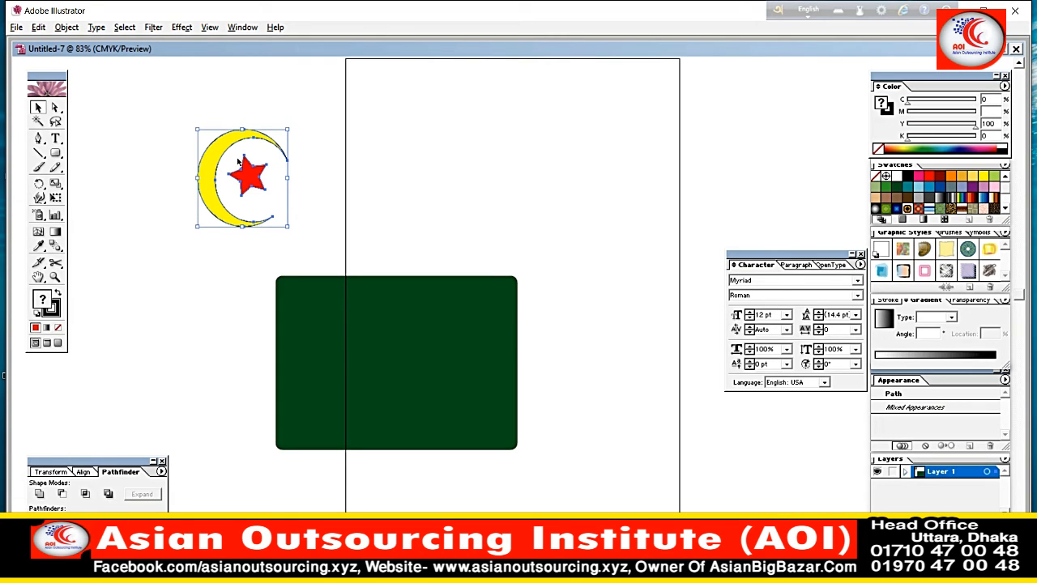
key(ctrl+v)
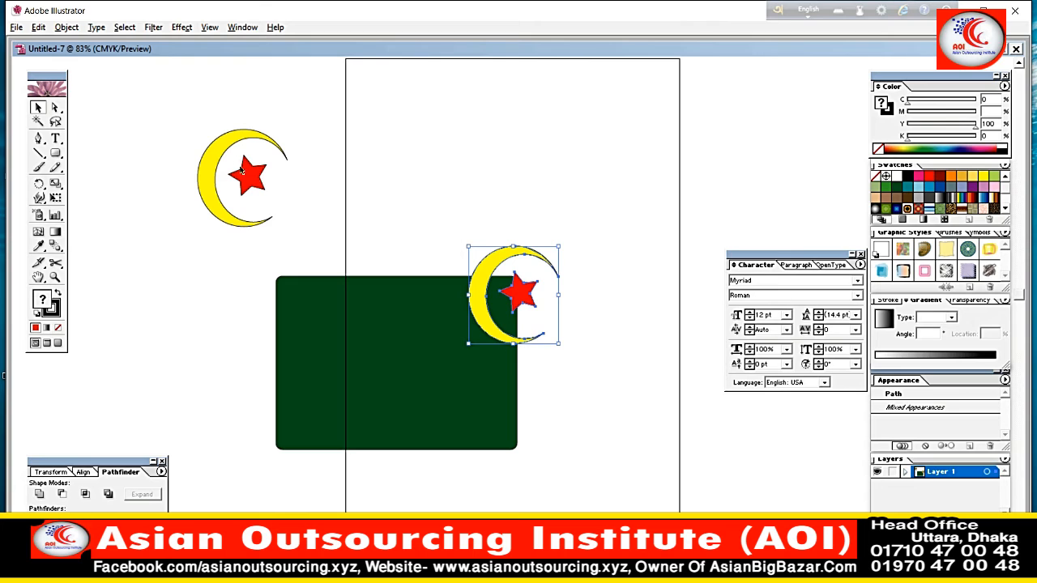
drag(415, 233, 281, 262)
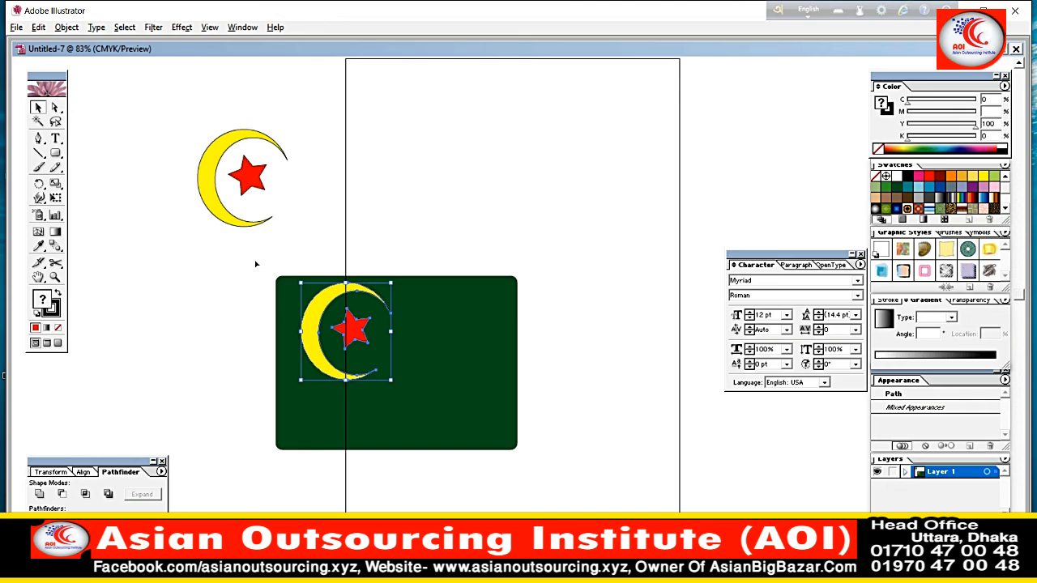
Move the whole flag onto the upper part of the page and set the green rectangle's stroke weight to 4 pt
drag(256, 257, 540, 202)
click(486, 398)
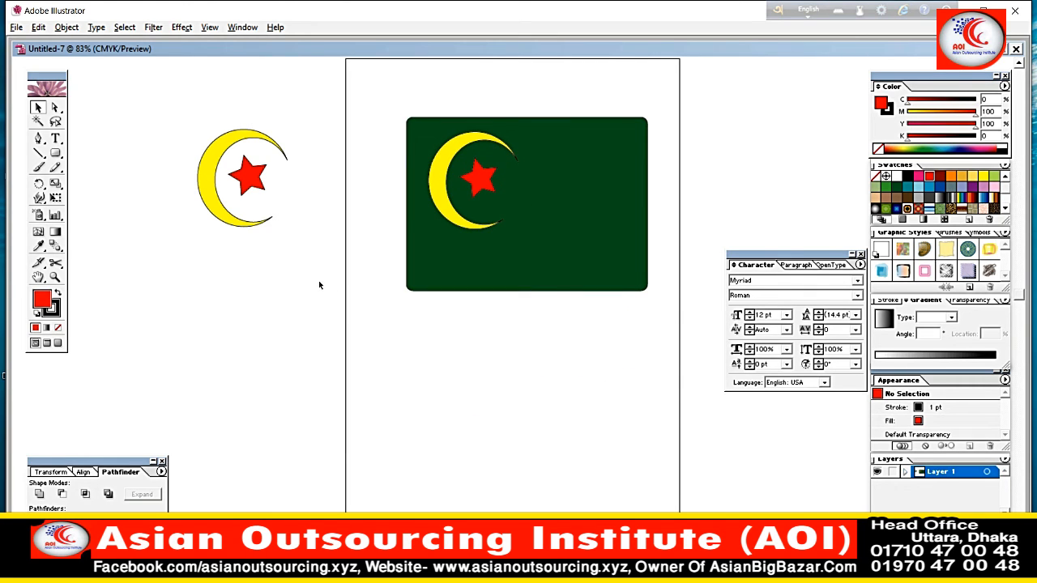
click(501, 209)
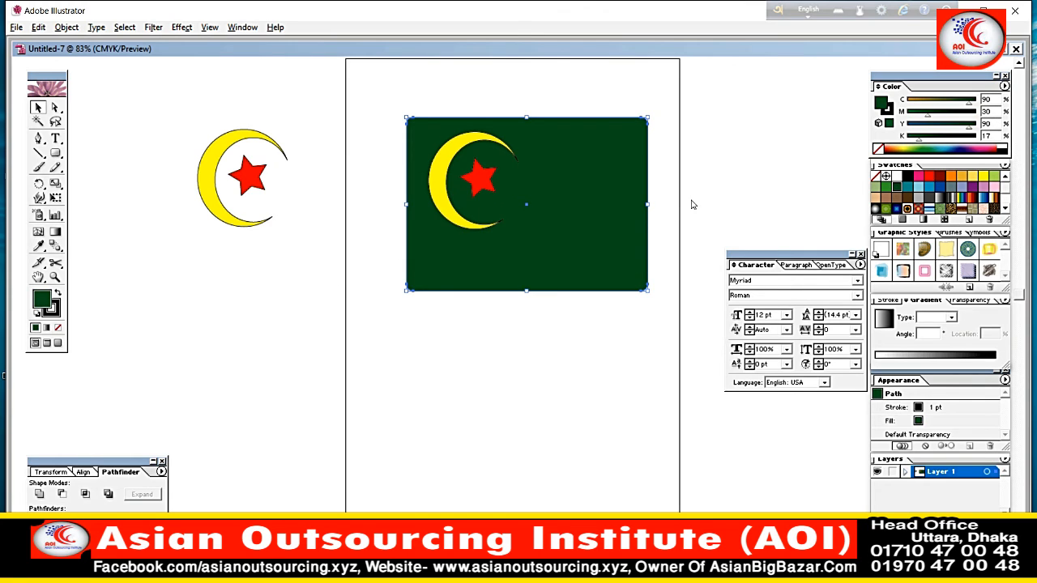
click(51, 309)
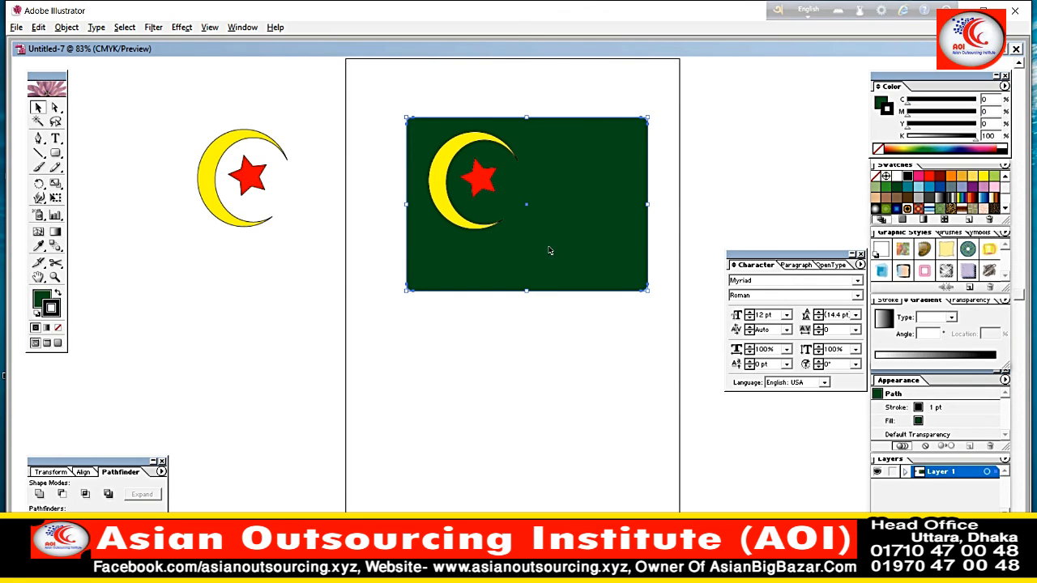
key(F10)
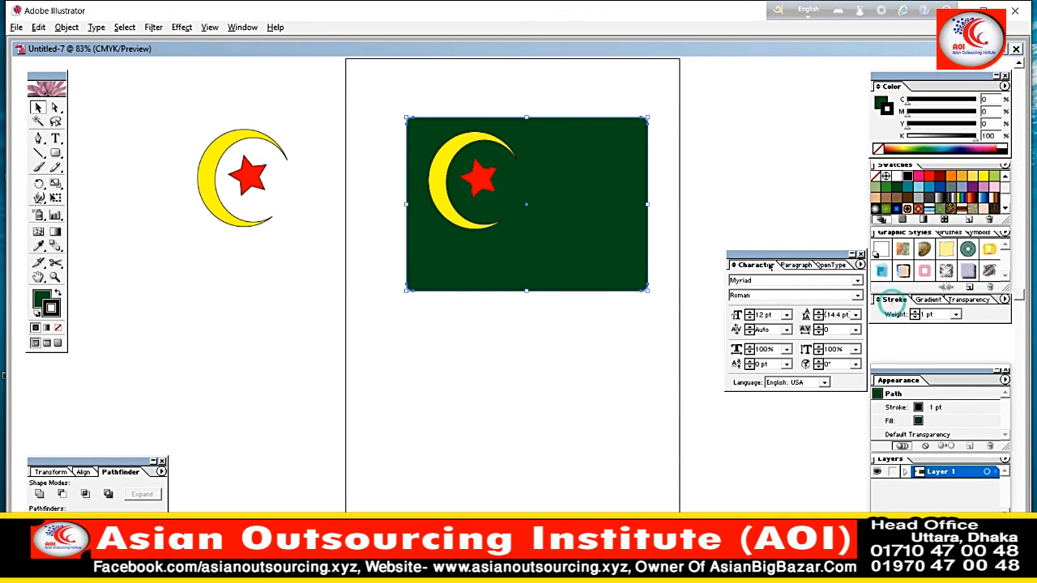
click(956, 315)
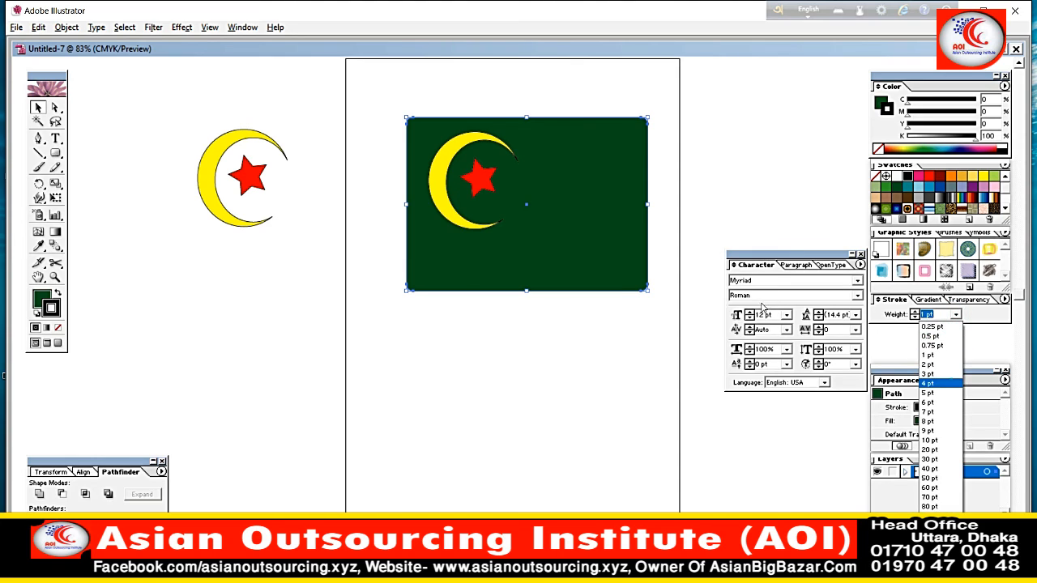
click(940, 383)
click(642, 381)
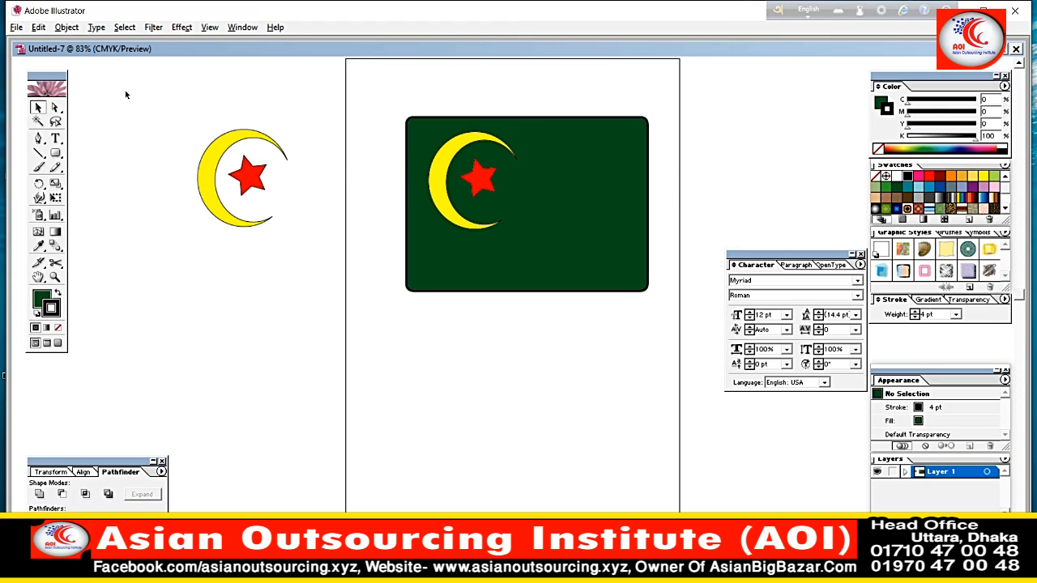
Add the text "MOON AND STER" on the page below the flag
click(56, 139)
click(376, 353)
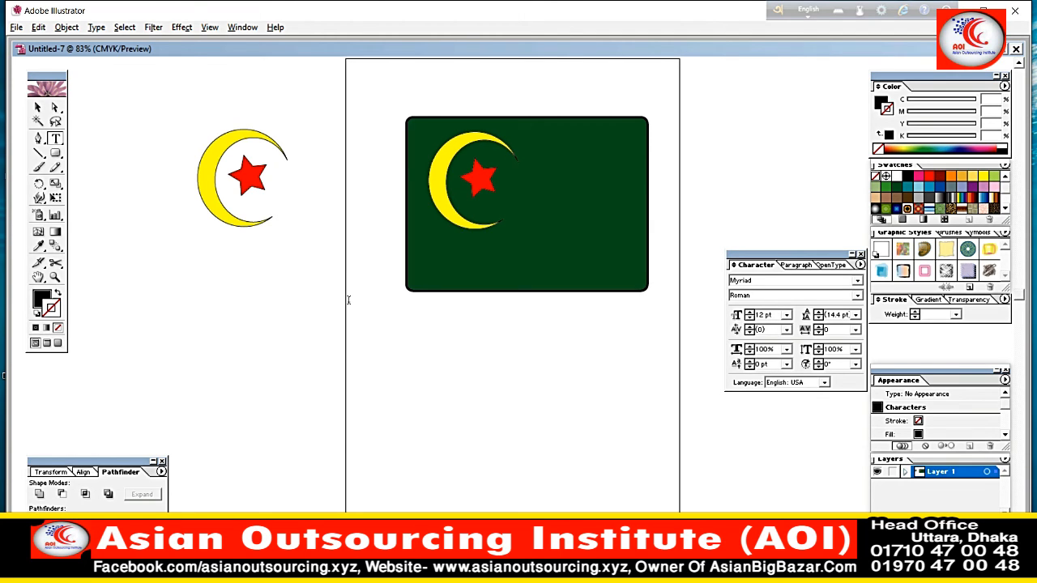
text(MOON AND STER)
click(37, 107)
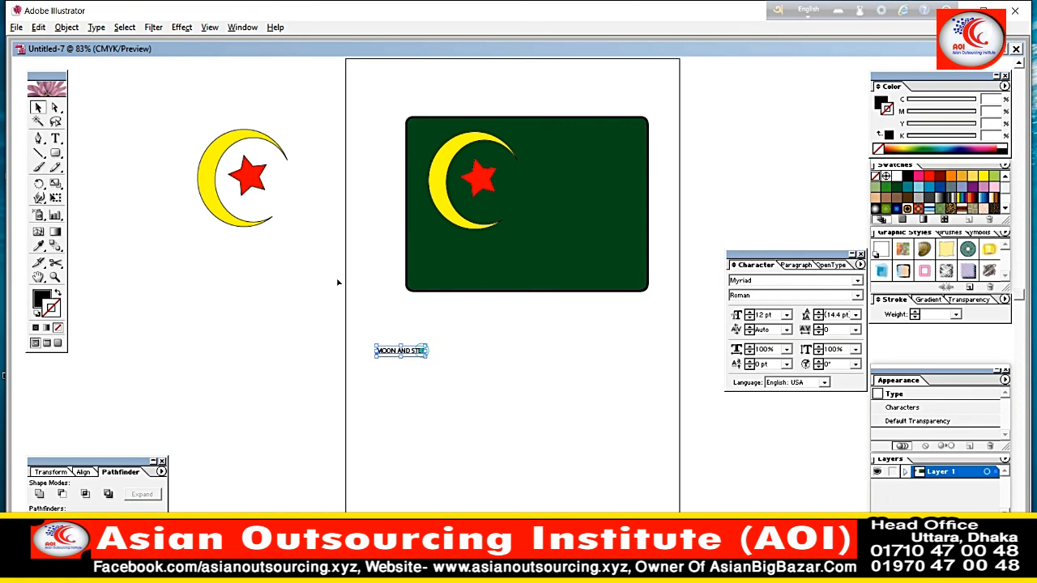
Enlarge the text in width and height and move it onto the green rectangle, below the crescent
drag(425, 350, 508, 351)
drag(437, 358, 445, 399)
click(449, 350)
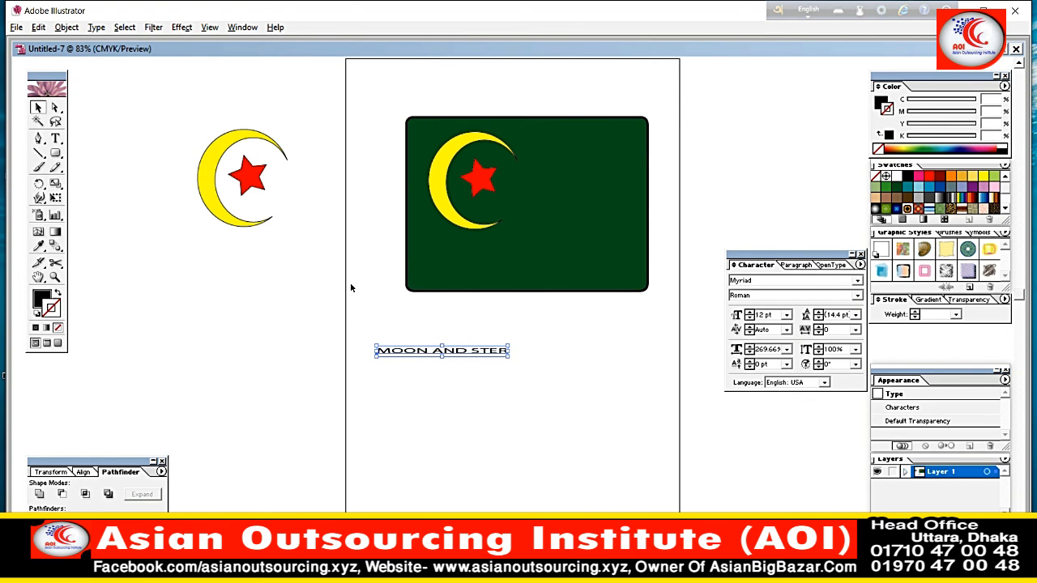
mouse_move(441, 356)
mouse_down()
mouse_move(442, 366)
mouse_move(441, 345)
mouse_up()
drag(509, 359, 540, 359)
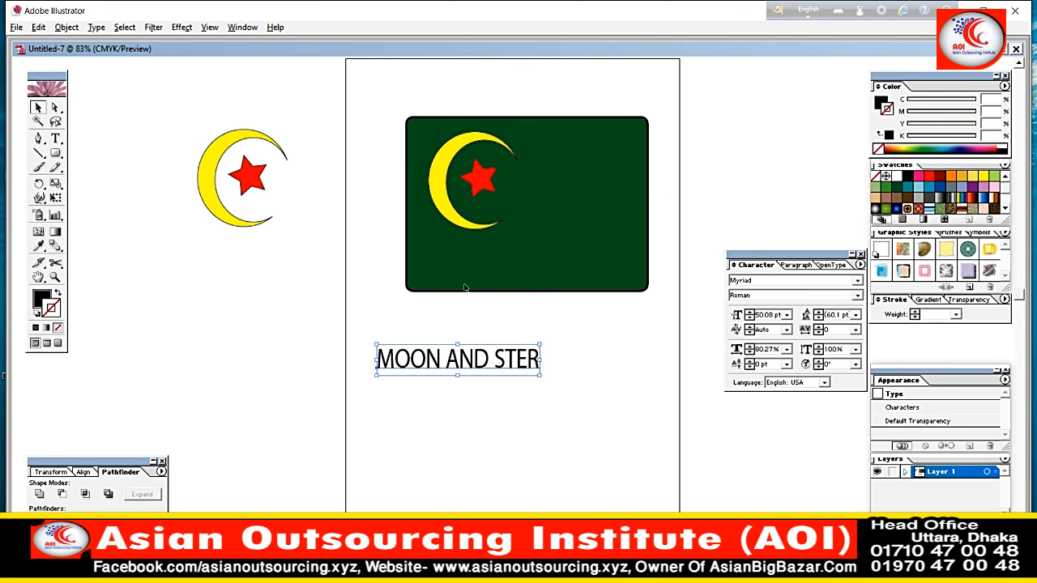
drag(461, 358, 532, 251)
drag(423, 203, 531, 251)
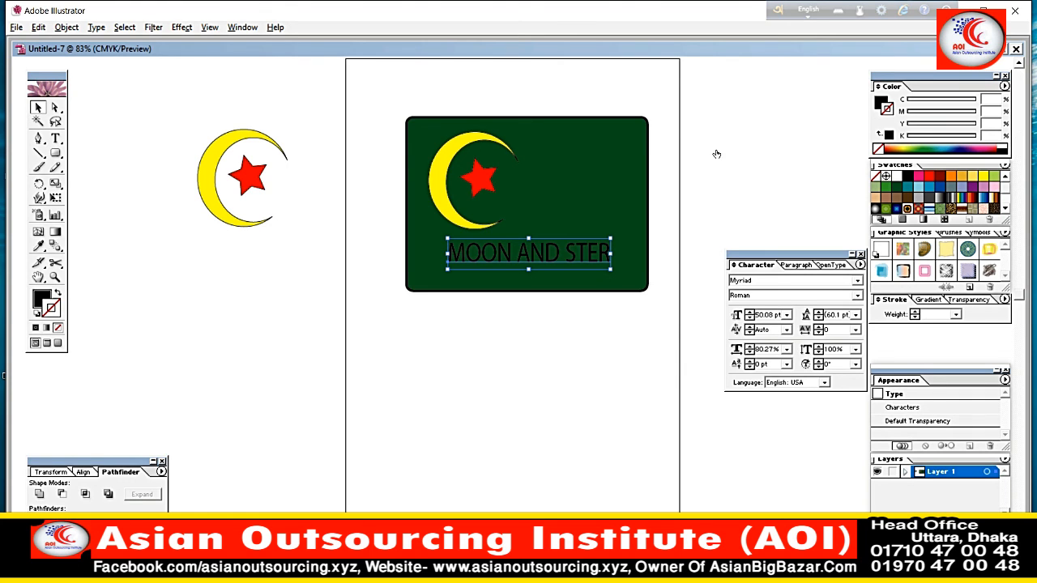
Give the text a teal stroke (C 100, M 0, Y 30, K 5) with a weight of 4 pt
drag(728, 153, 584, 245)
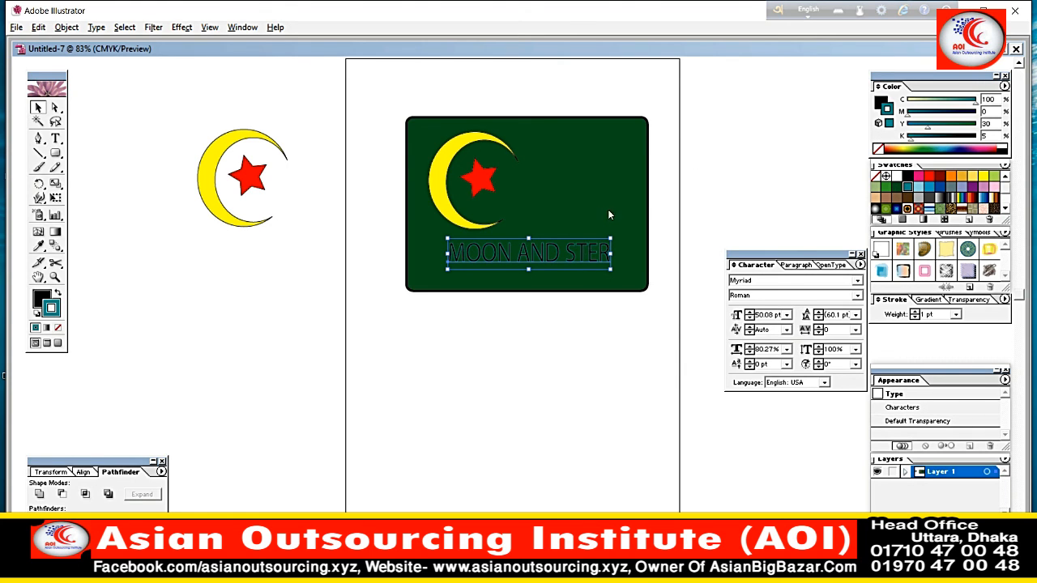
click(616, 356)
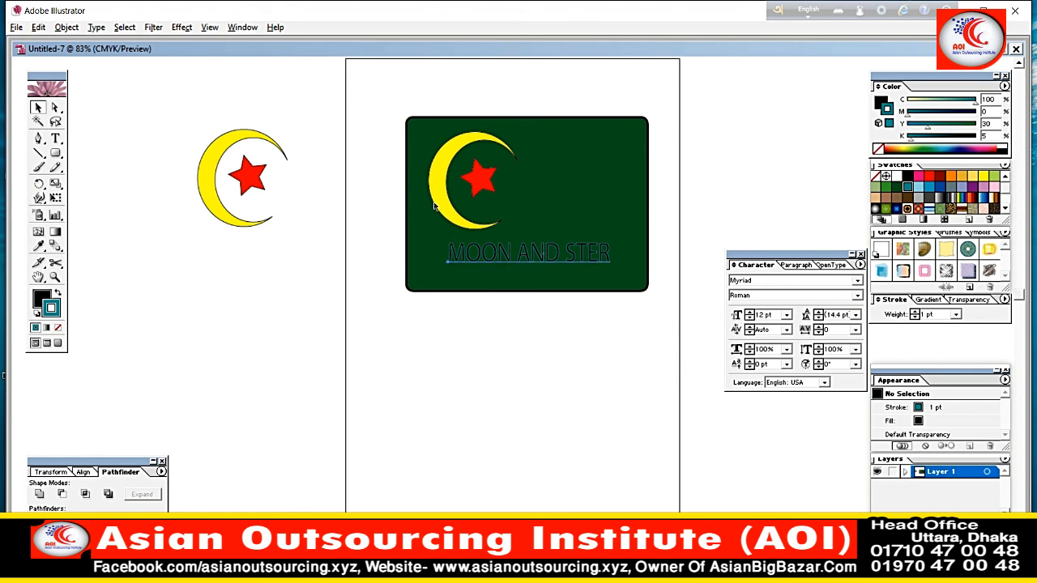
click(543, 253)
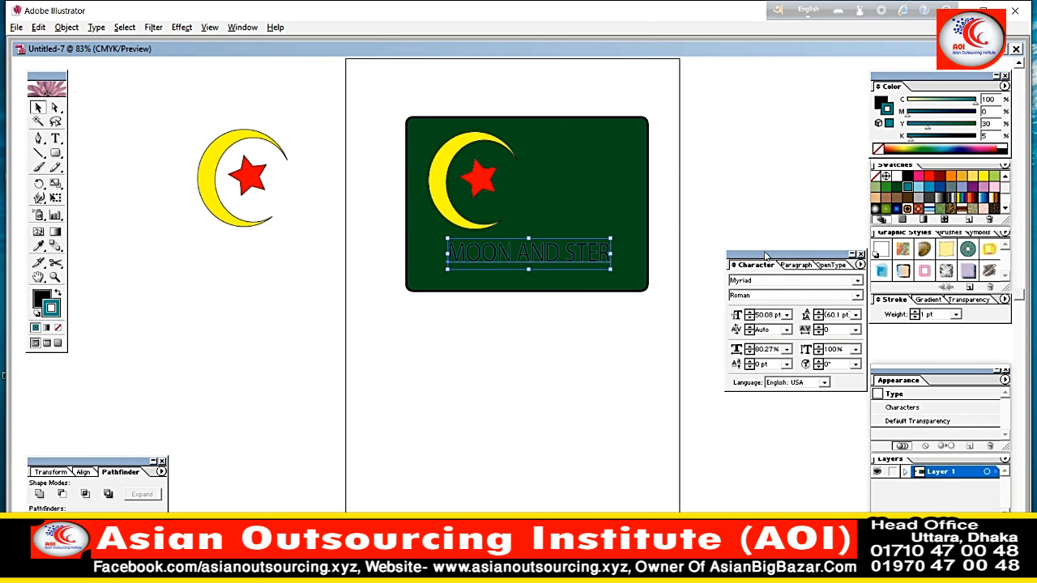
click(955, 314)
click(932, 383)
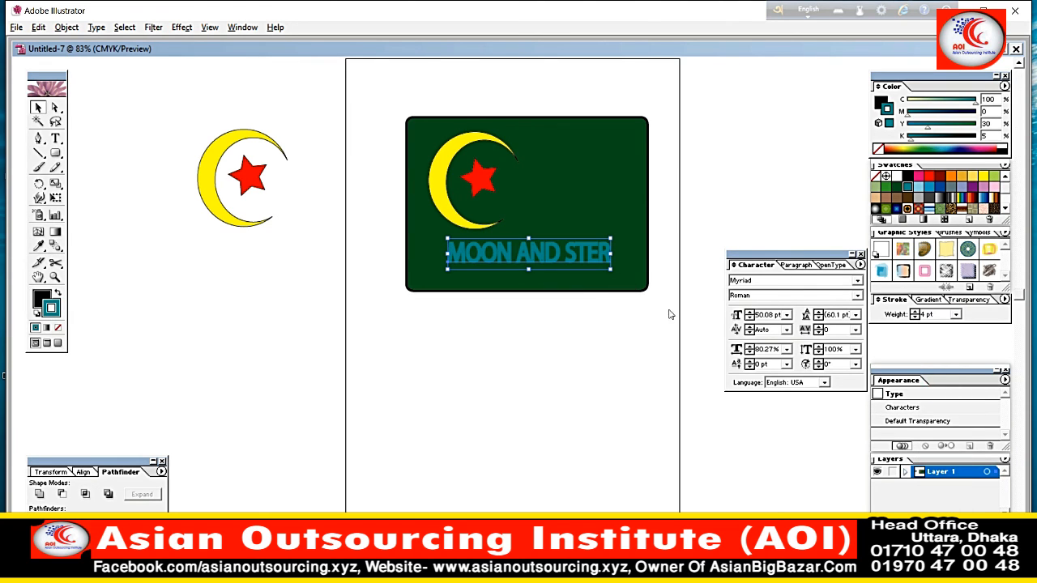
click(486, 315)
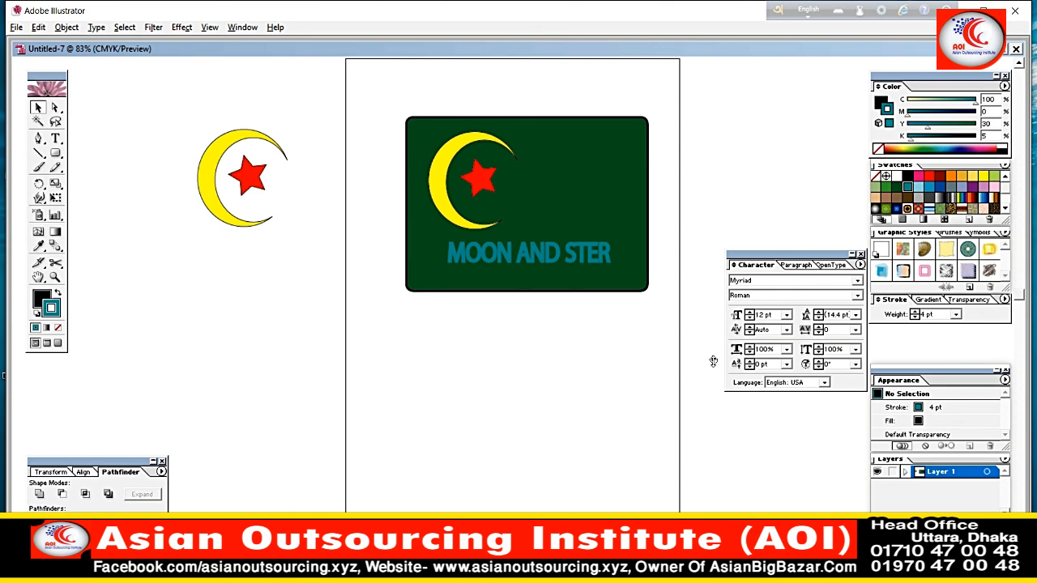
right_click(620, 444)
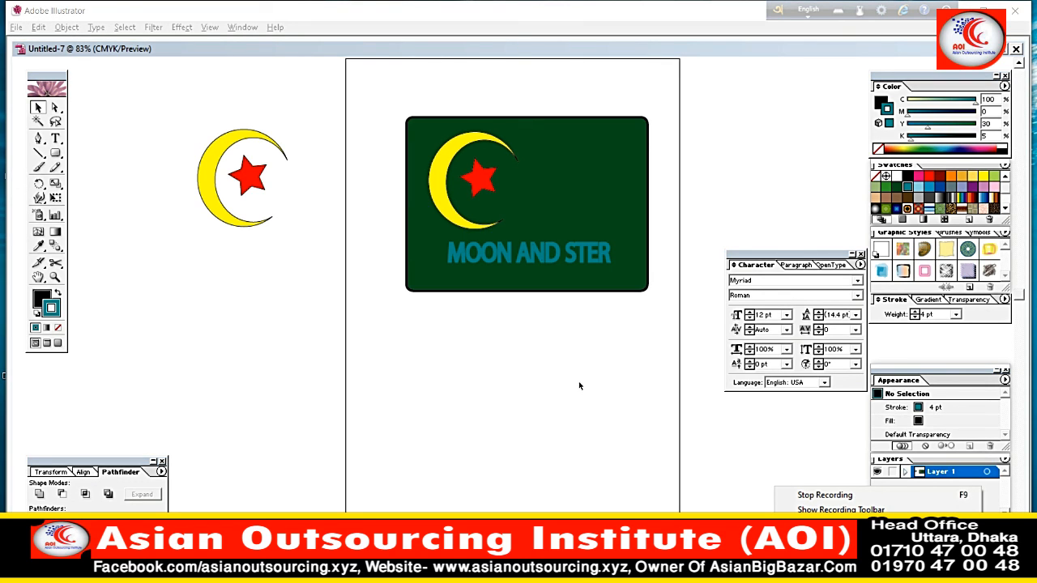